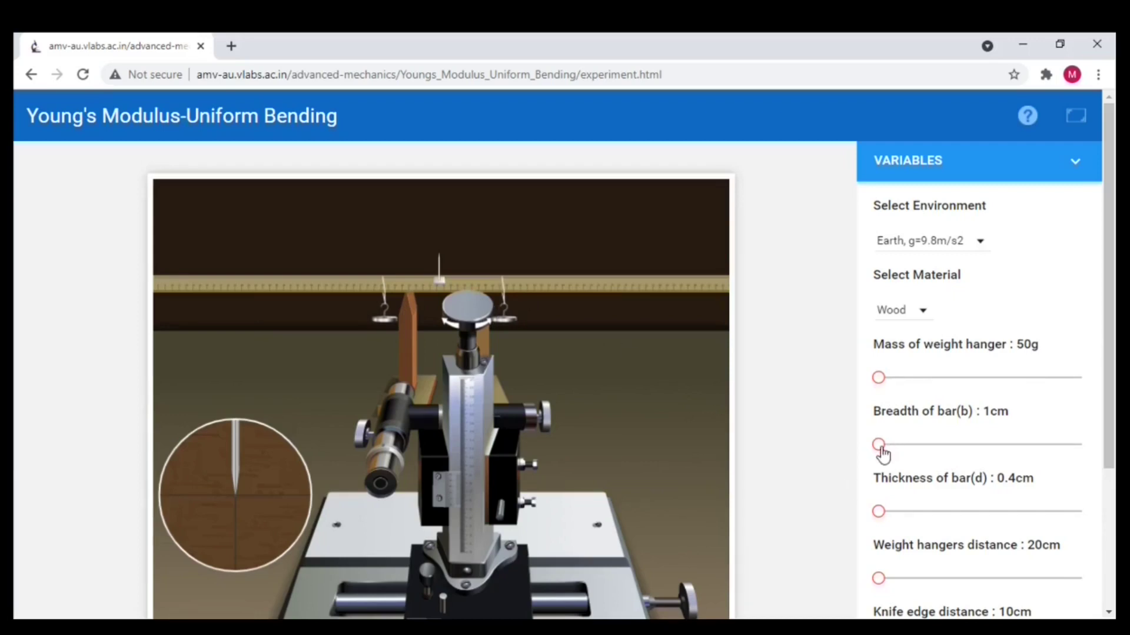
Step: Give the wood bar 2cm breadth and 0.5cm thickness, and space the weight hangers 70cm apart
drag(880, 447, 981, 450)
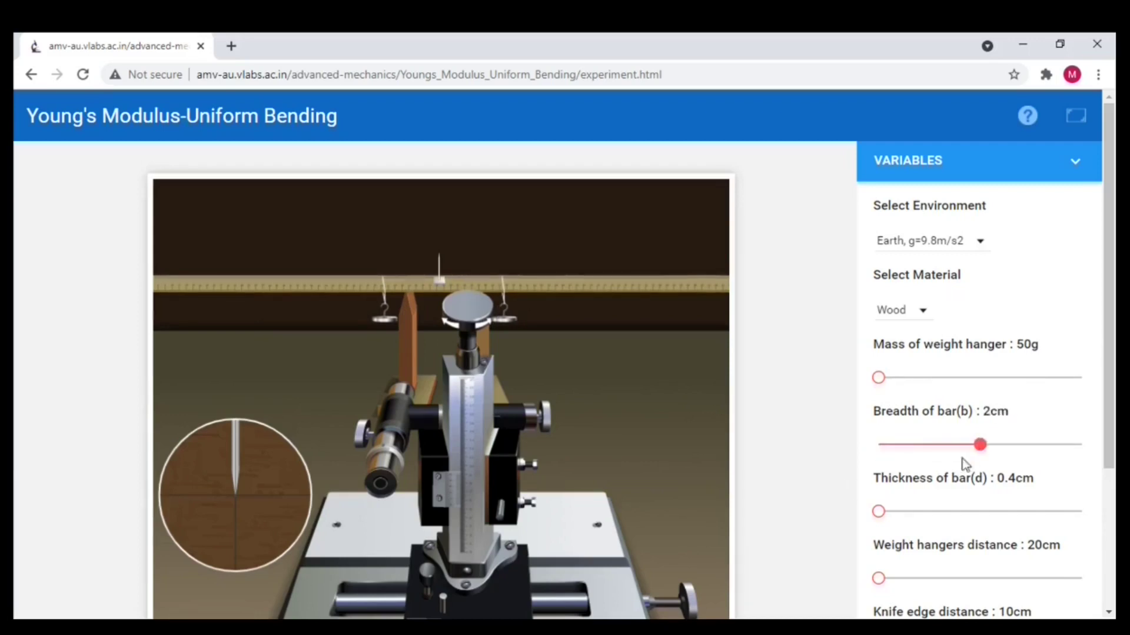
drag(919, 512, 962, 511)
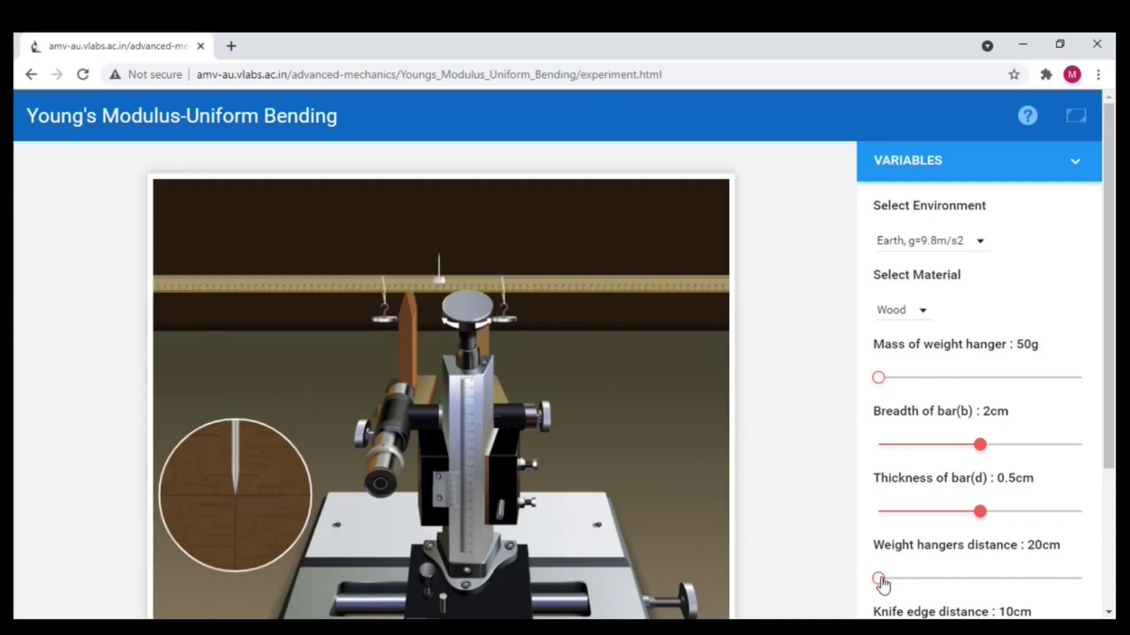
drag(880, 580, 1098, 566)
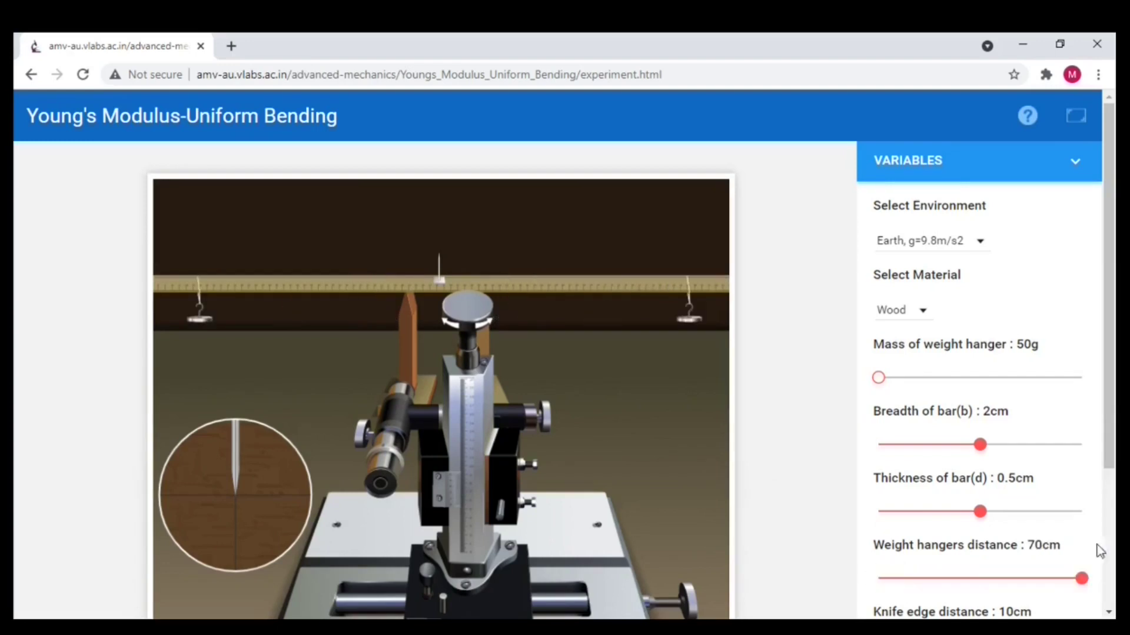
scroll(1100, 493, down, 2)
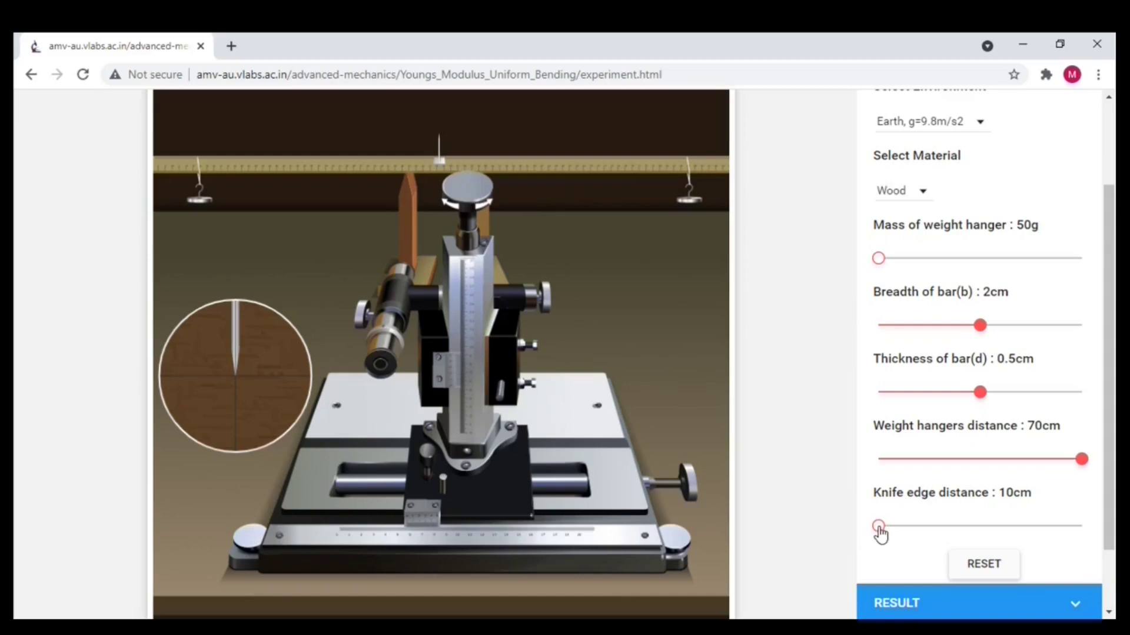
Step: Move the knife-edge supports from 10cm to 40cm apart
drag(880, 529, 1000, 527)
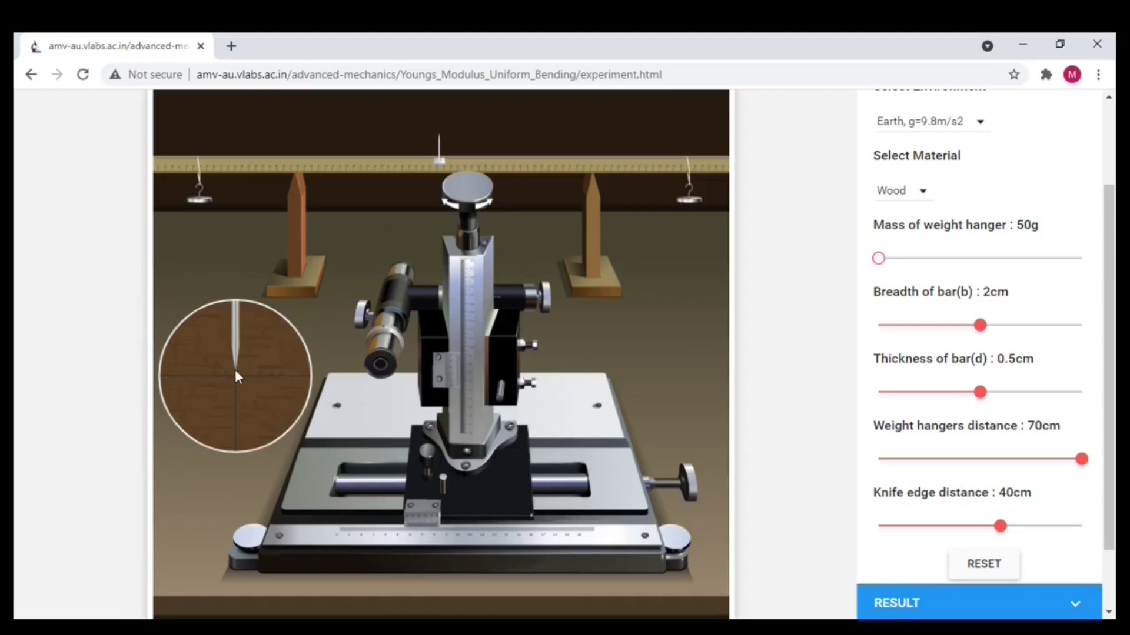
scroll(238, 368, up, 1)
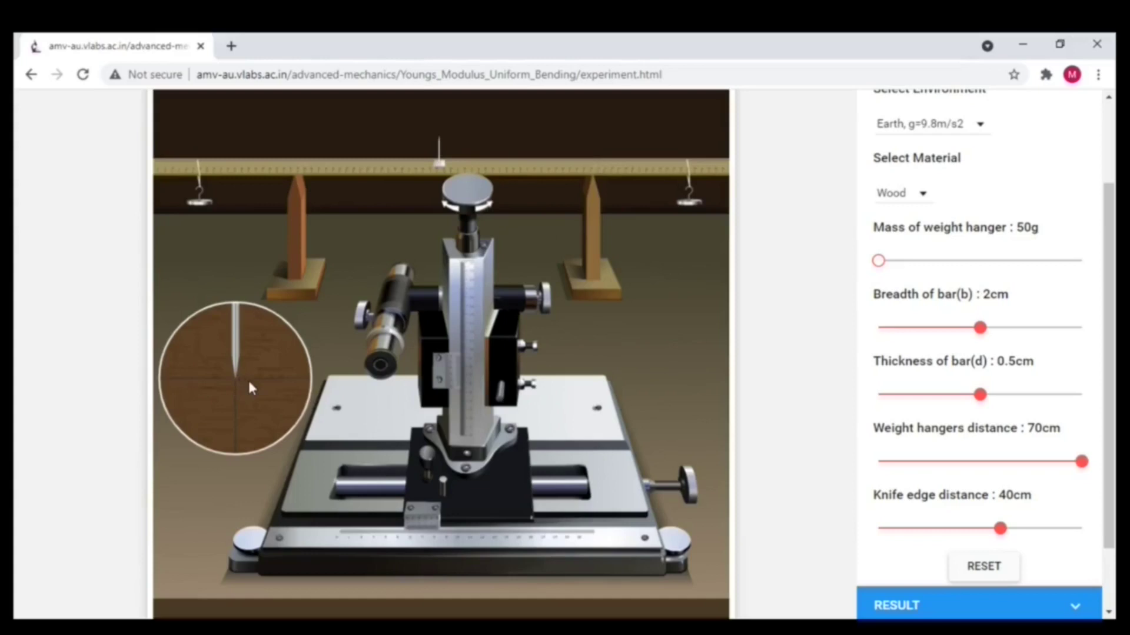
click(273, 379)
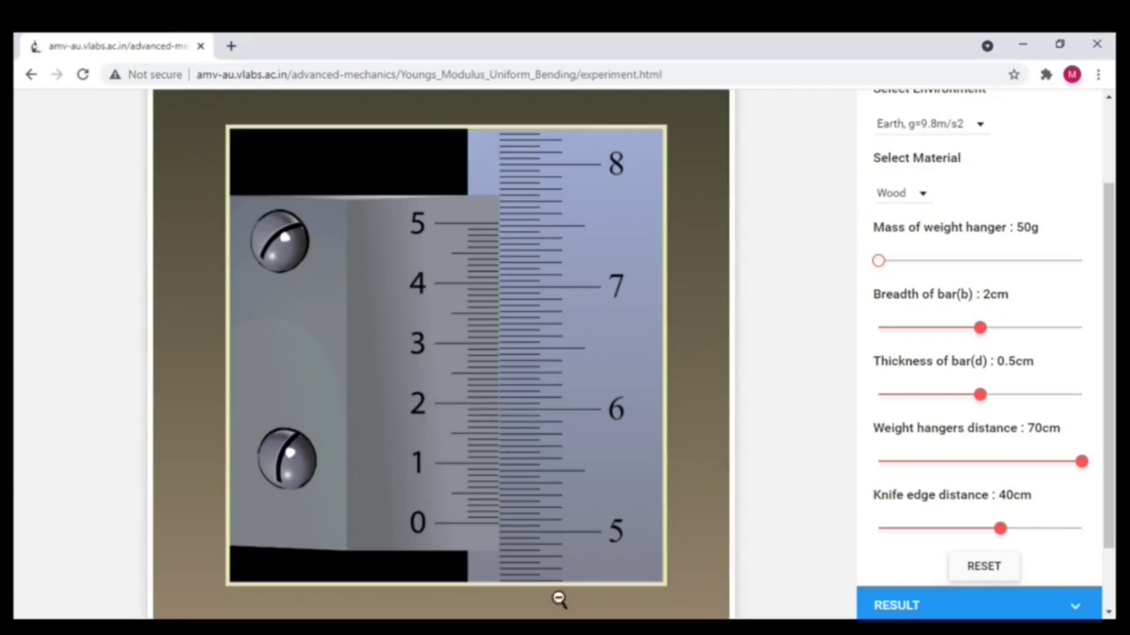
Step: Raise the hanger mass to 100g, realign the microscope and magnify the vernier scale
click(471, 375)
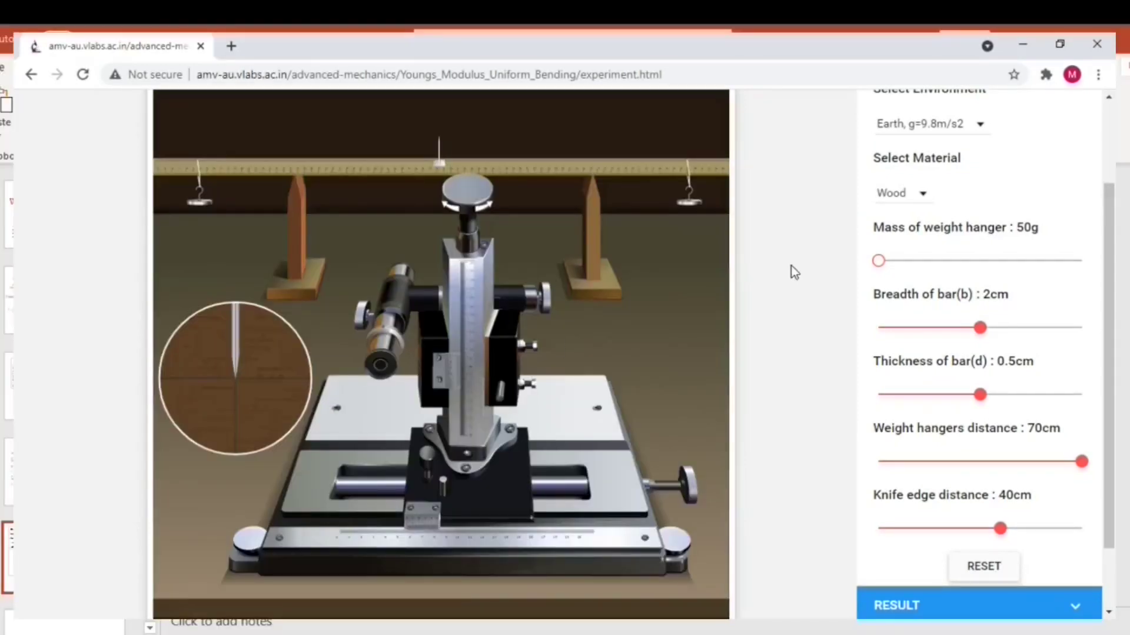
drag(883, 262, 895, 264)
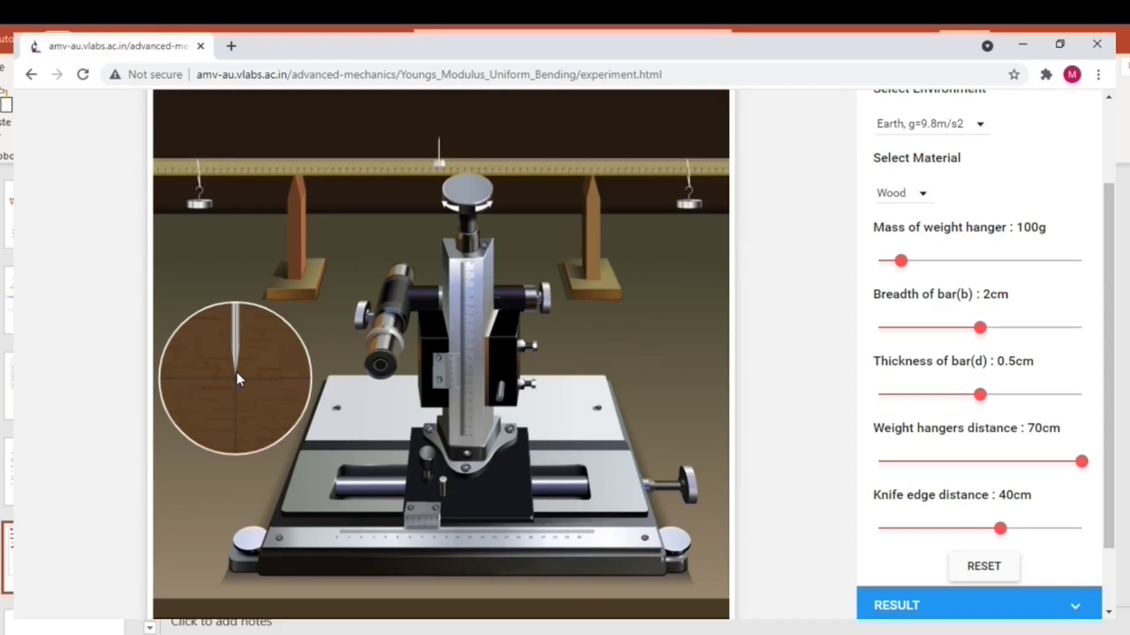
click(483, 215)
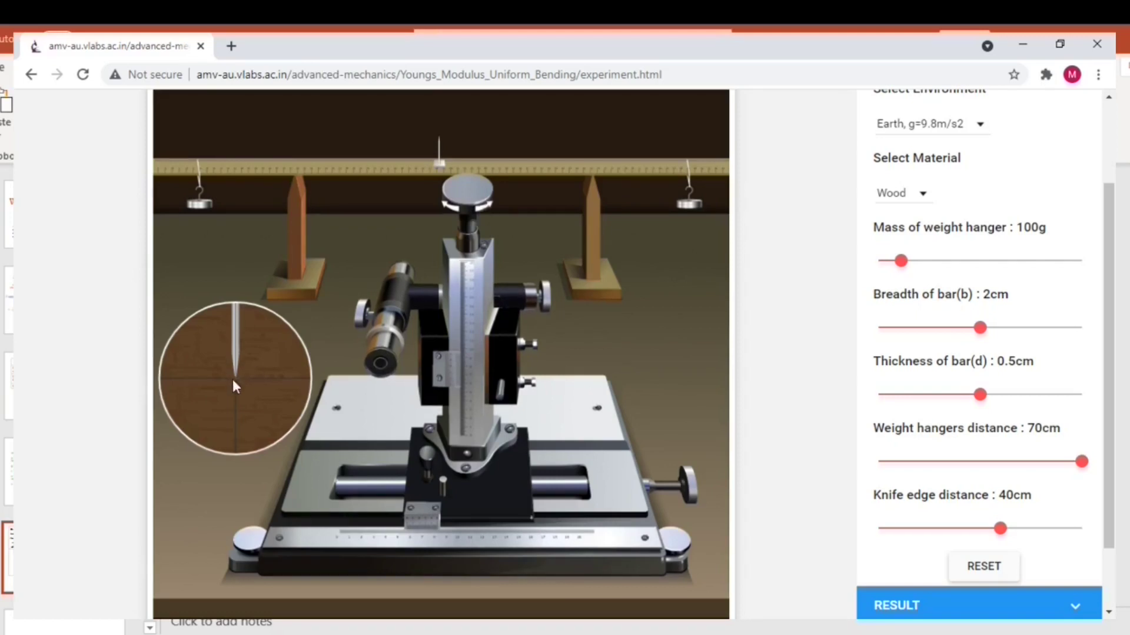
click(450, 367)
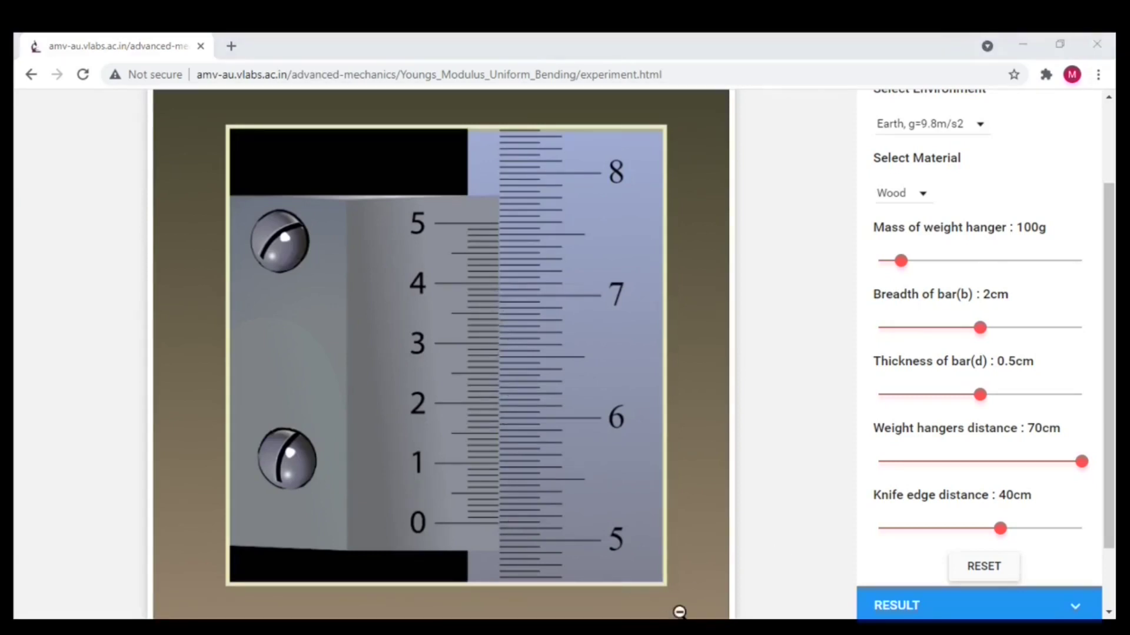
Step: Set the hanger mass to 150g and read the magnified vernier scale
click(719, 479)
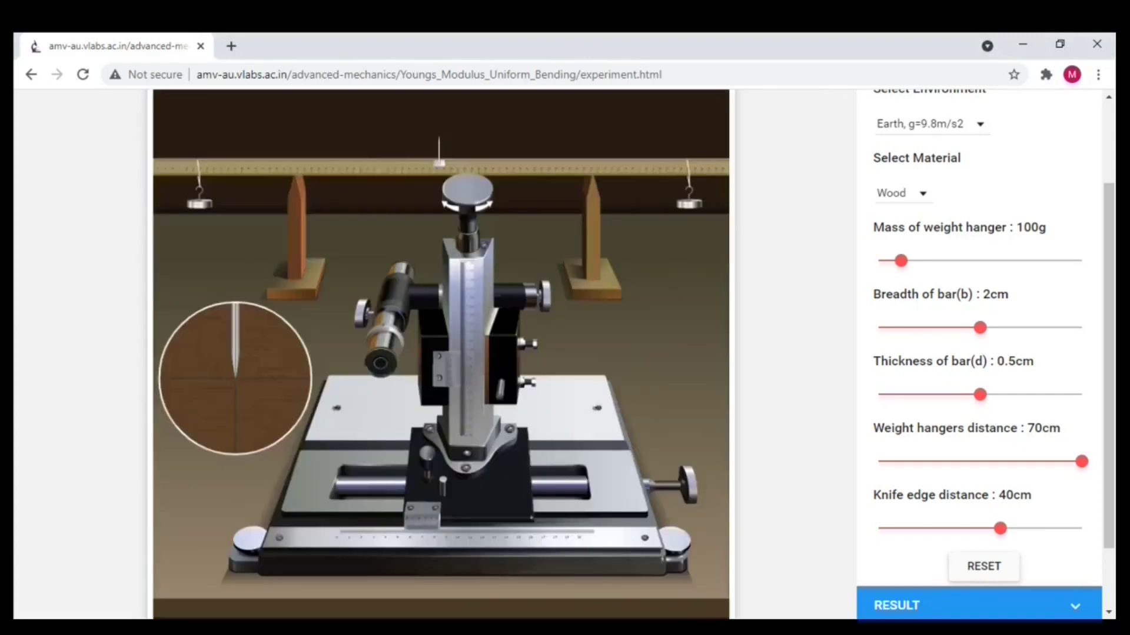
click(921, 260)
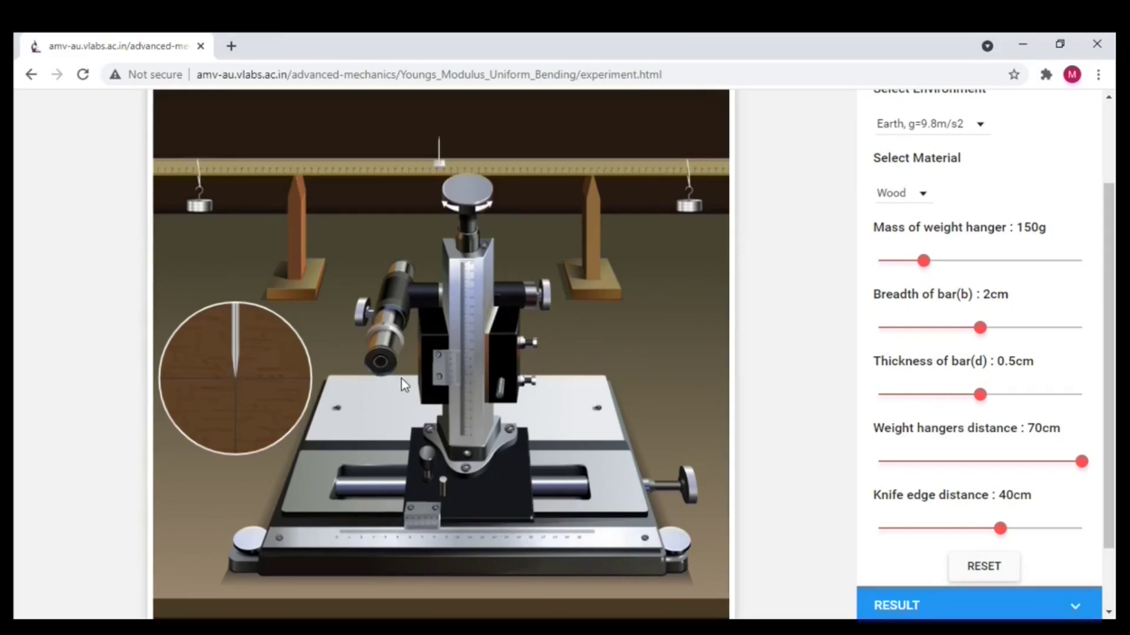
click(459, 370)
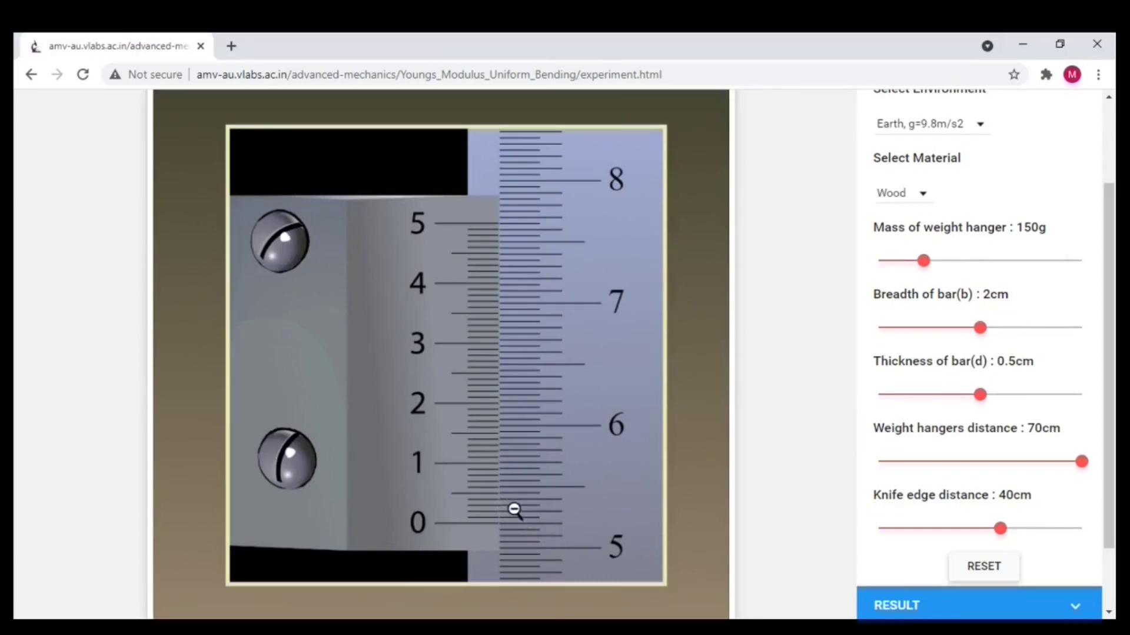
click(692, 479)
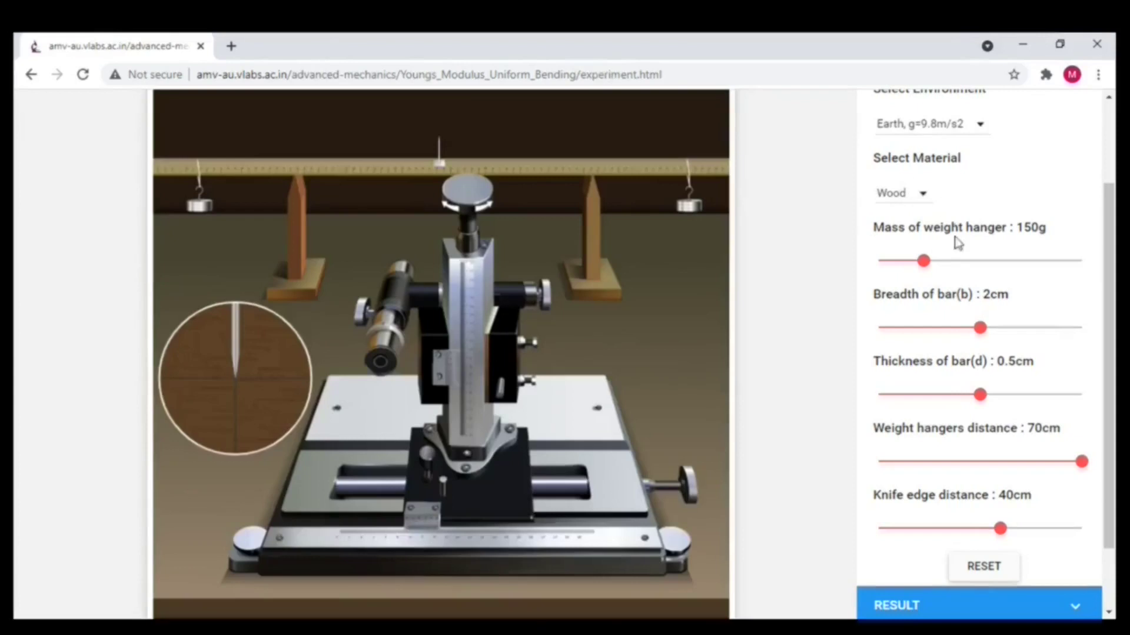
Step: Read the vernier scale at 200g, then raise the load to 250g and magnify the scale
click(944, 263)
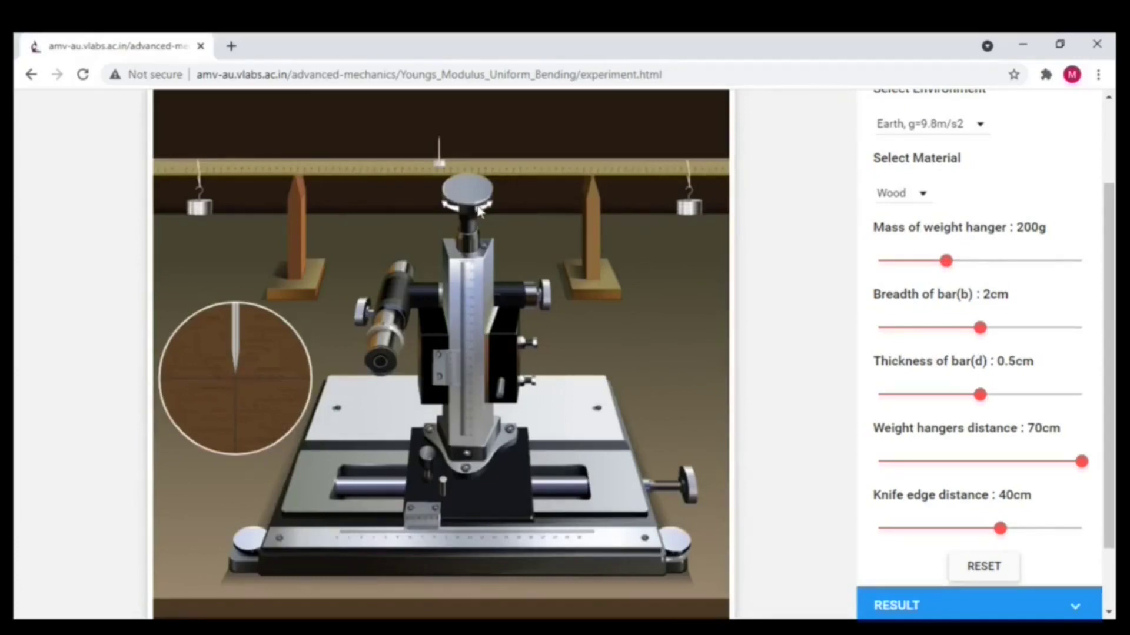
click(469, 358)
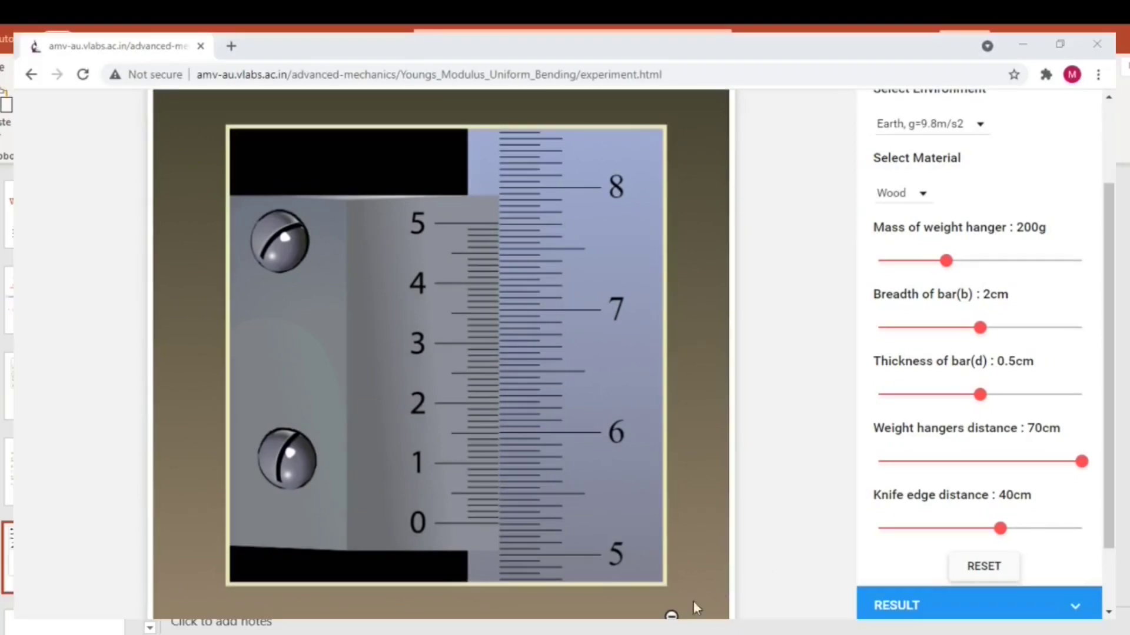
click(711, 448)
key(Right)
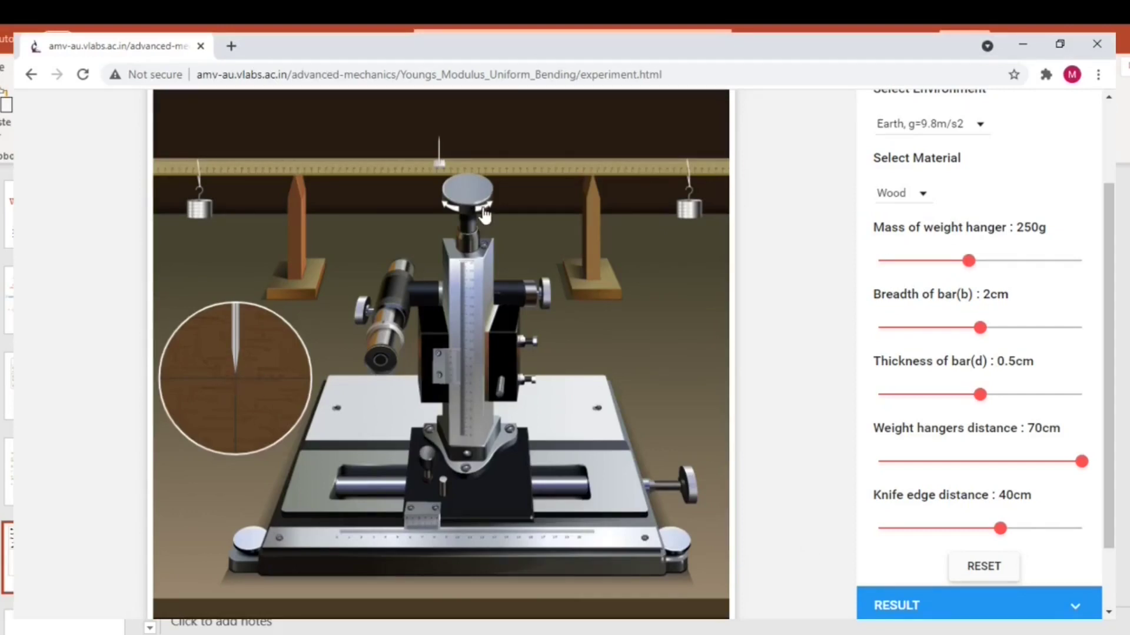
click(456, 378)
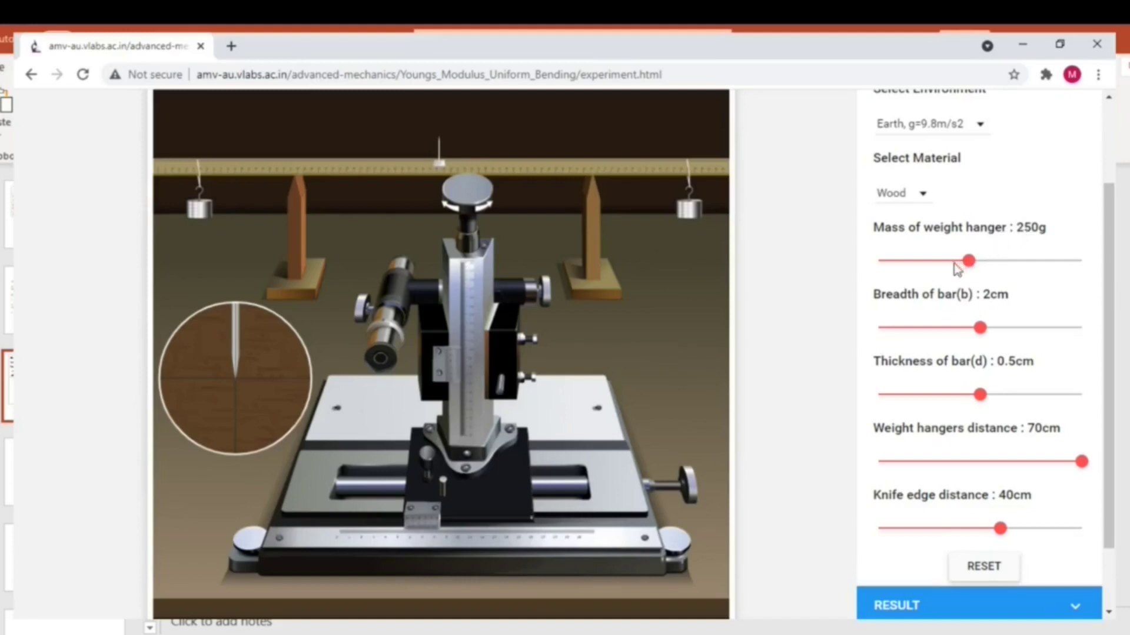
Step: Lower the hanger mass from 250g to 200g and magnify the vernier scale for the unloading reading
drag(958, 266, 945, 262)
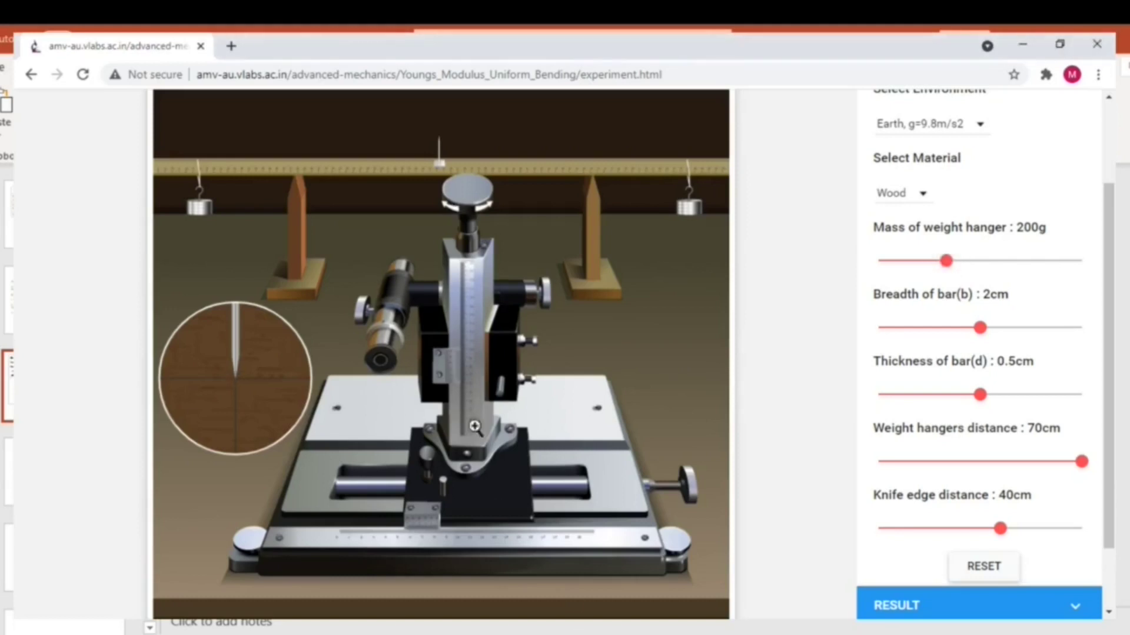
click(472, 390)
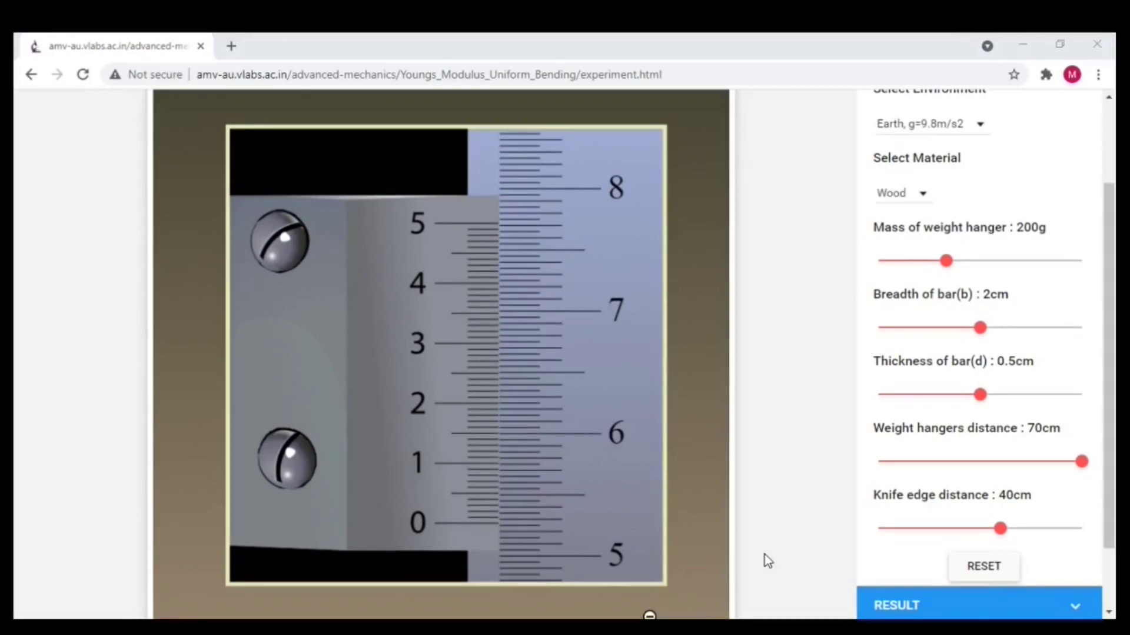
Step: Unload the hangers to 150g, read the magnified scale, and return to the apparatus view
click(946, 260)
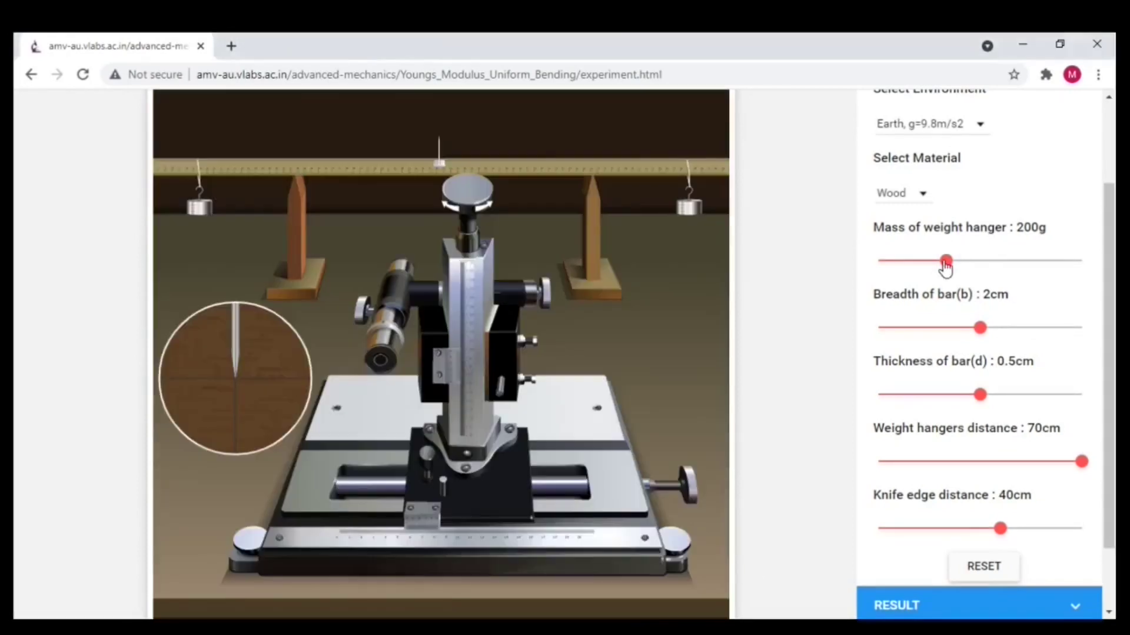
drag(935, 264, 933, 263)
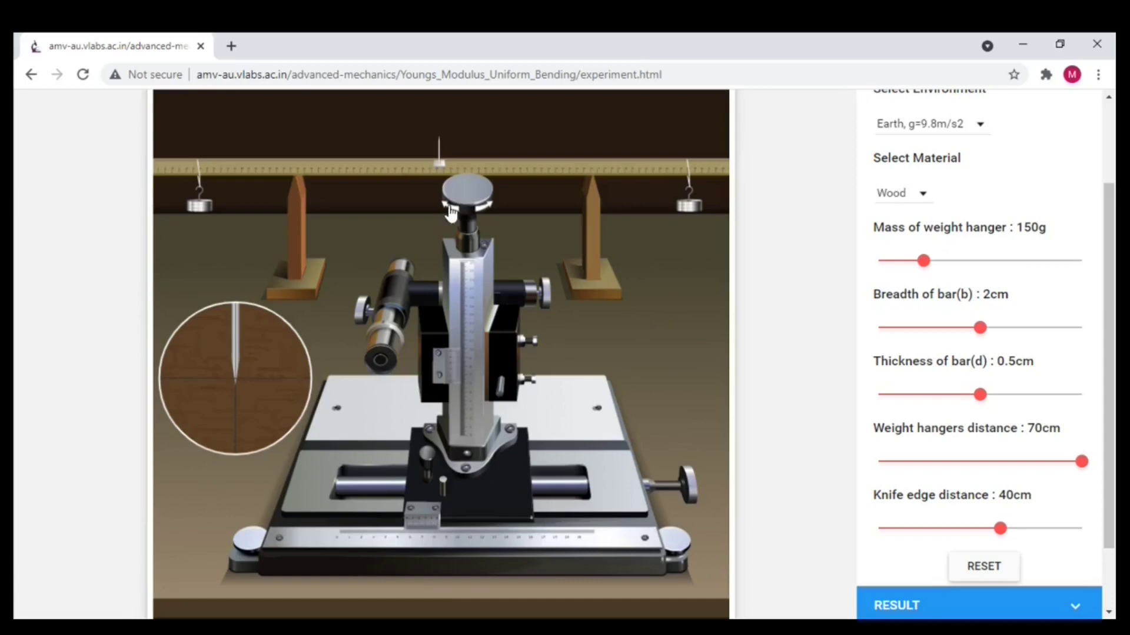
click(450, 210)
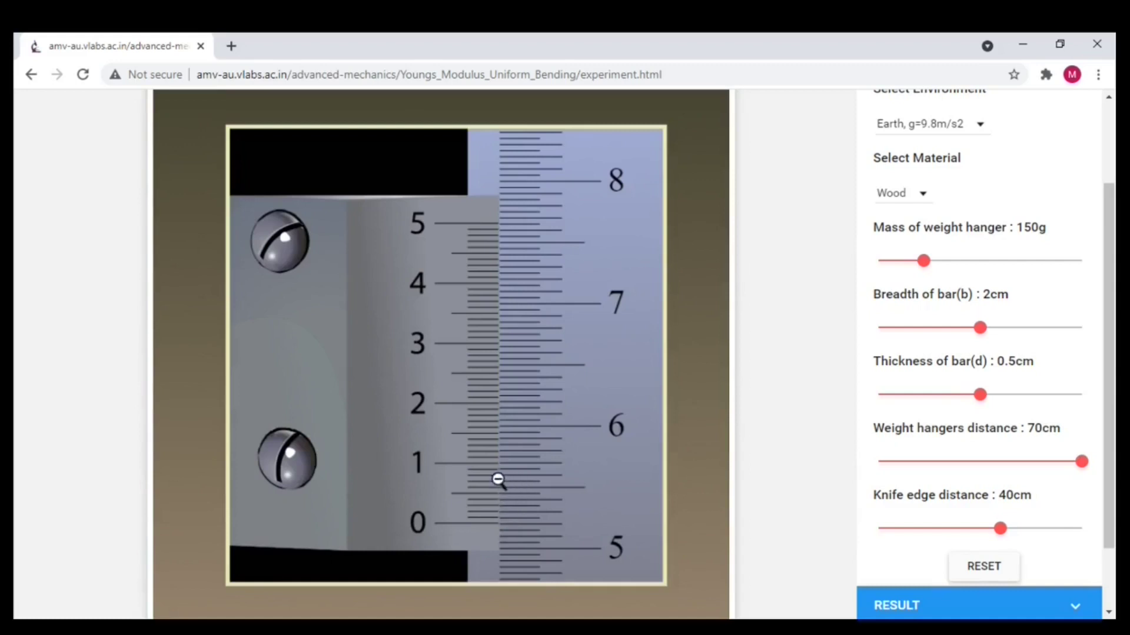
click(522, 484)
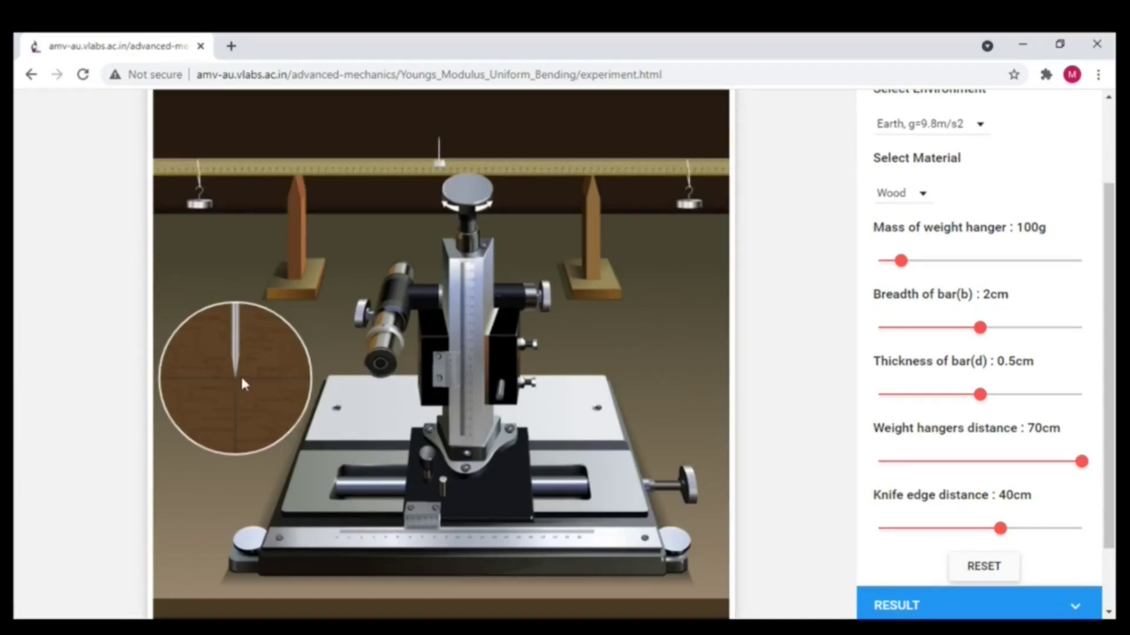
Step: Read the vernier scale at 100g, then lower the load to 50g and magnify the scale
click(457, 365)
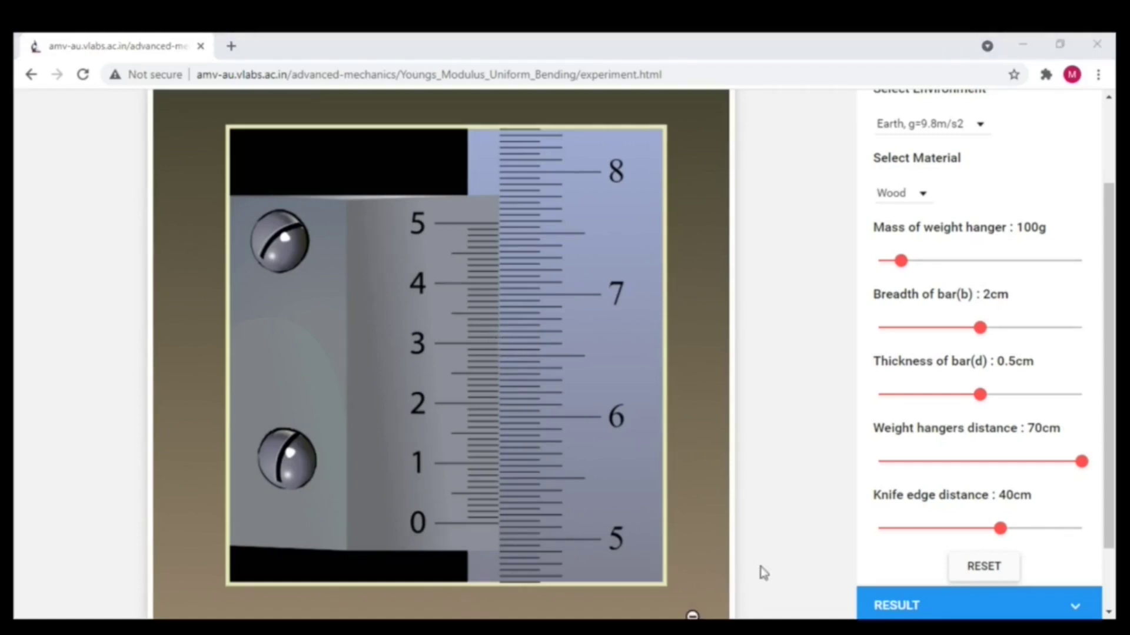
click(900, 262)
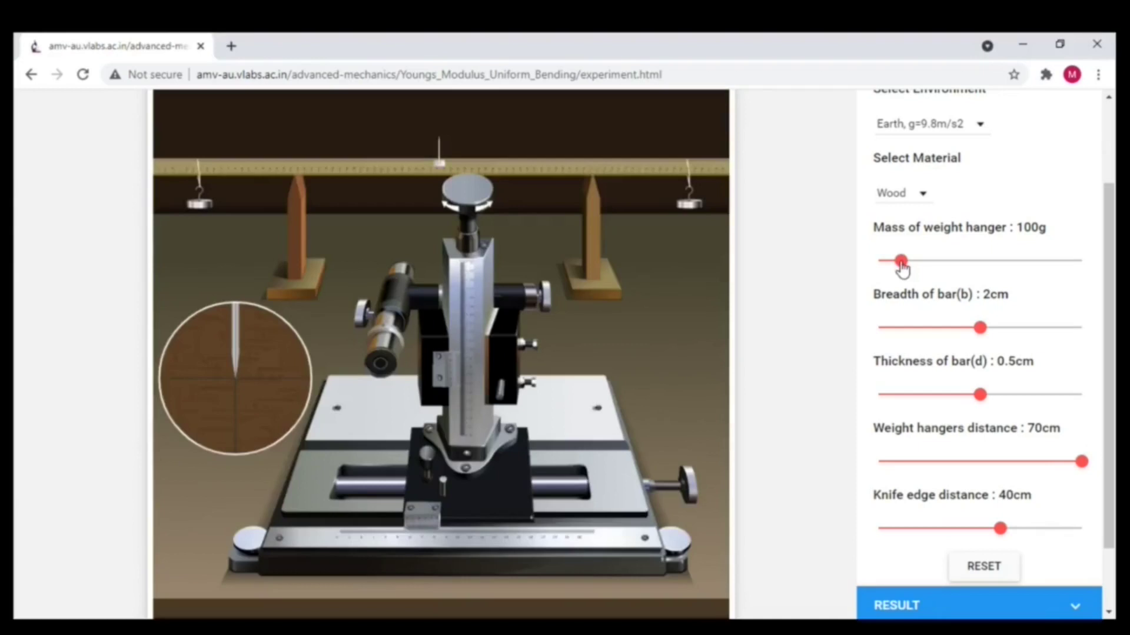
drag(900, 262, 874, 269)
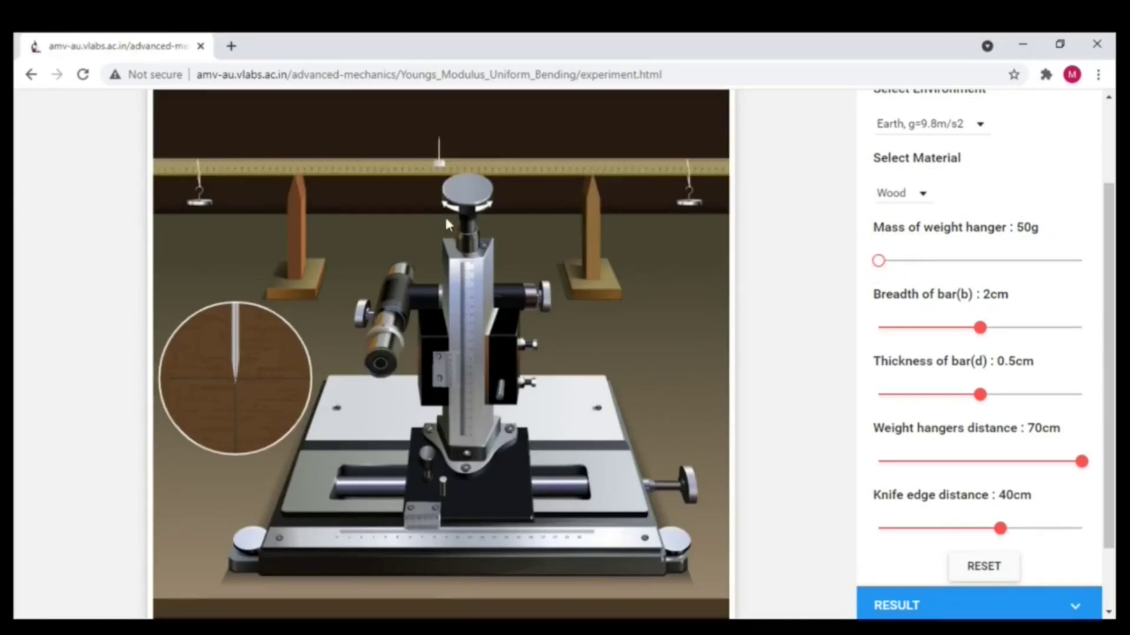
click(469, 341)
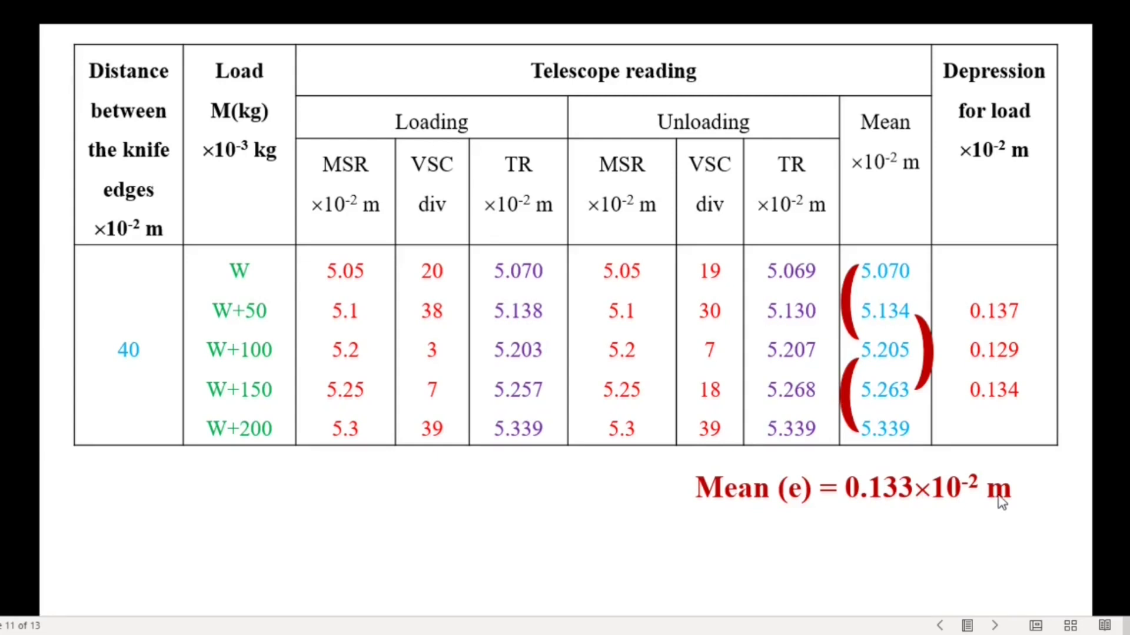
Step: Reveal the moment of inertia and Young's modulus (1.062×10¹⁰ N/m²) workings, then go to slide 13
key(Right)
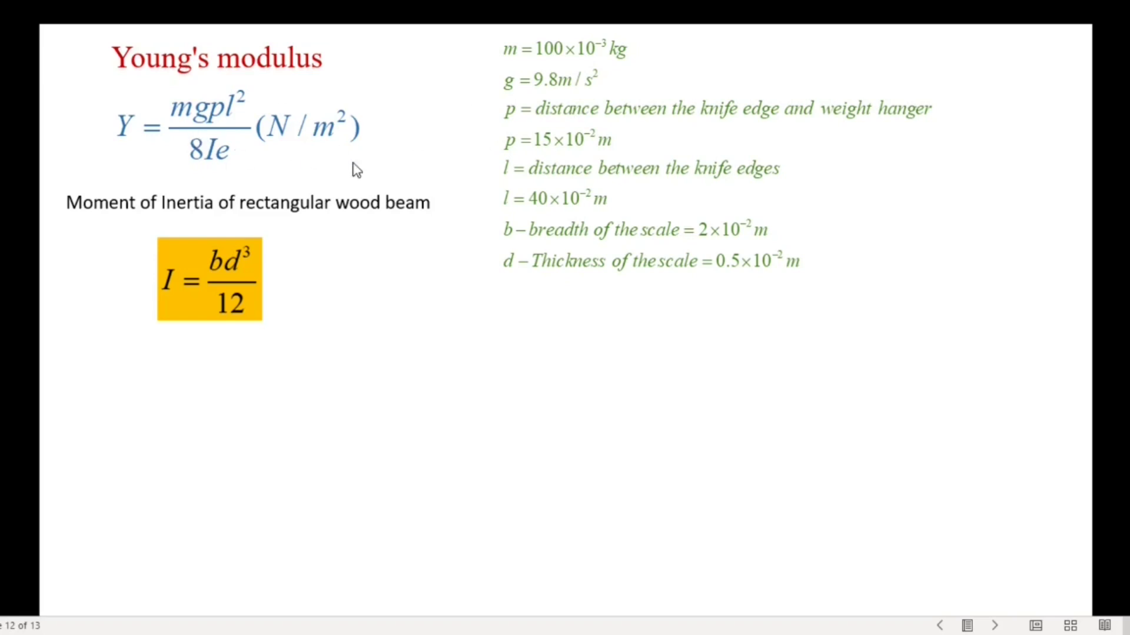
click(214, 287)
click(214, 287)
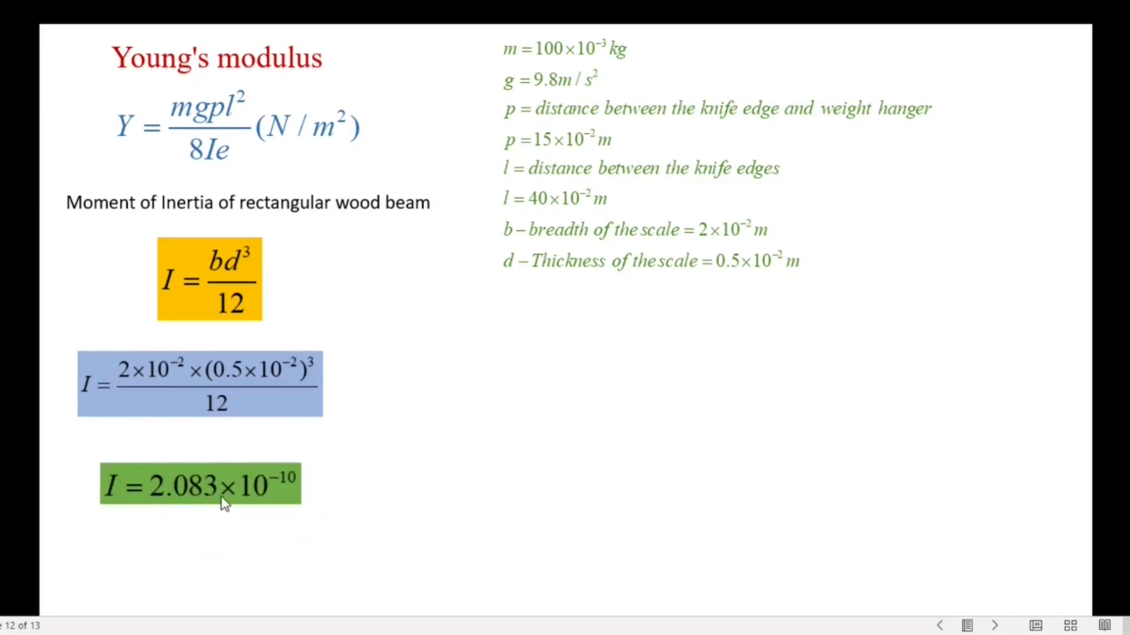
click(285, 488)
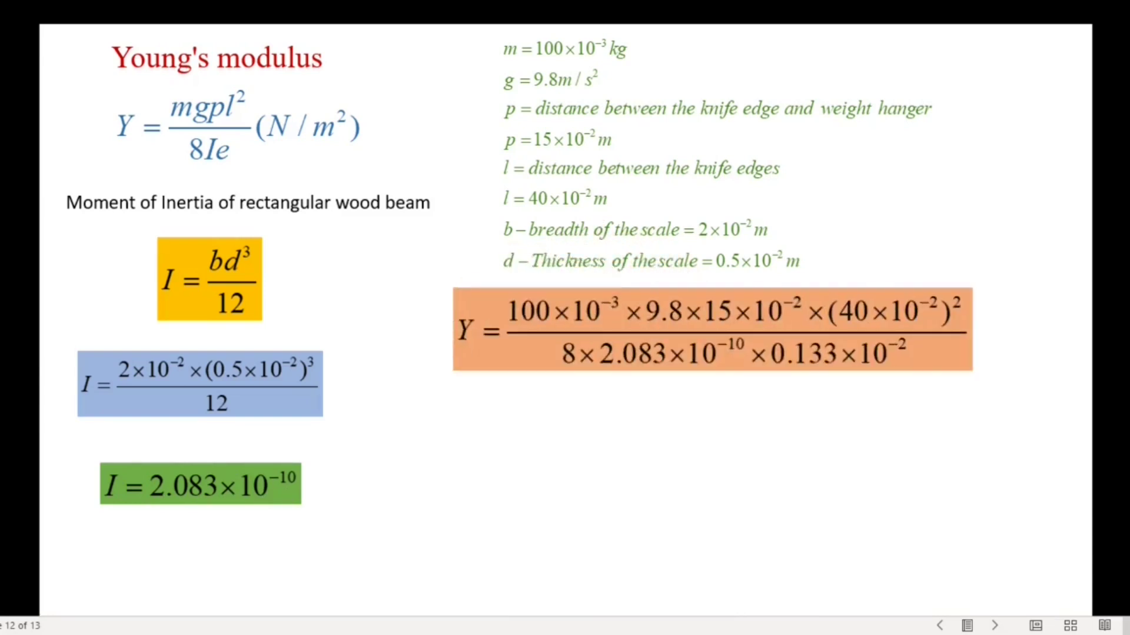
click(698, 474)
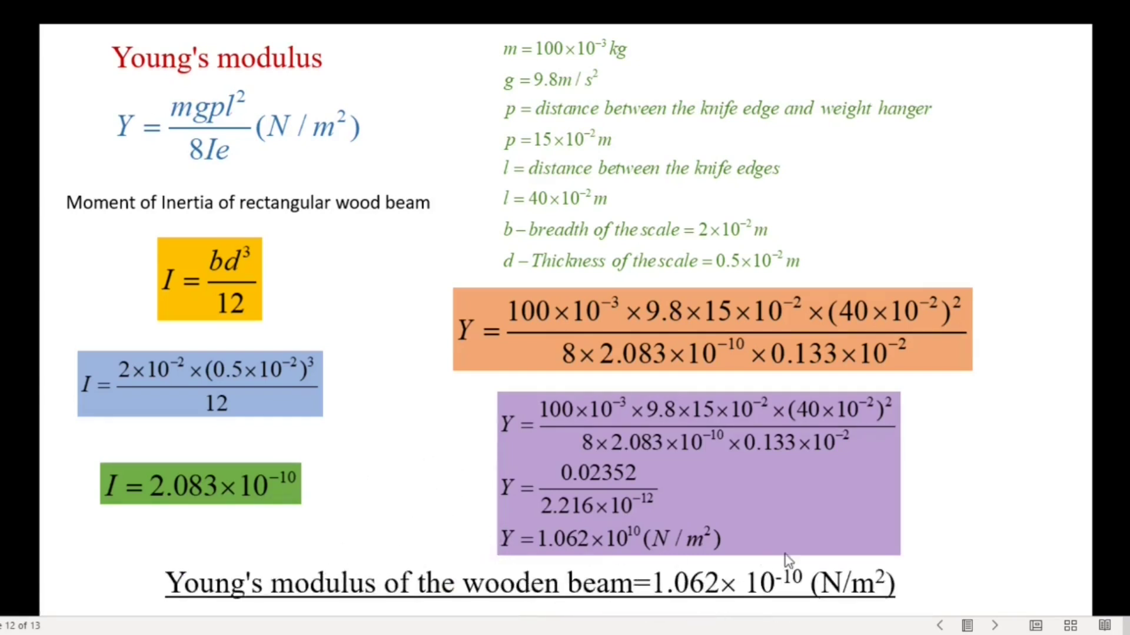
key(Right)
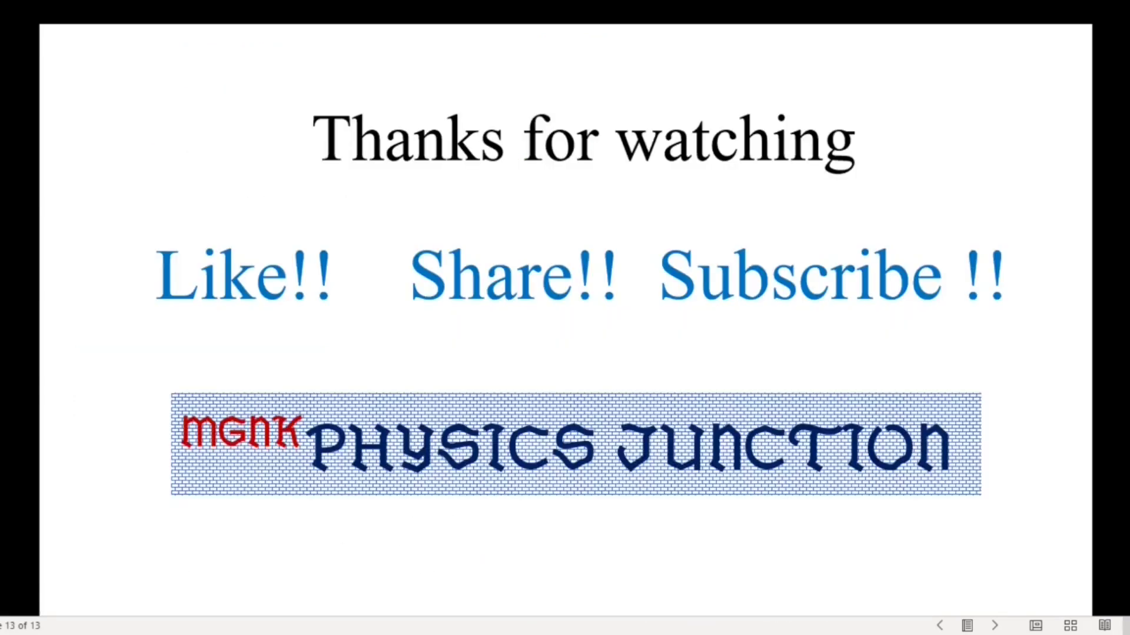